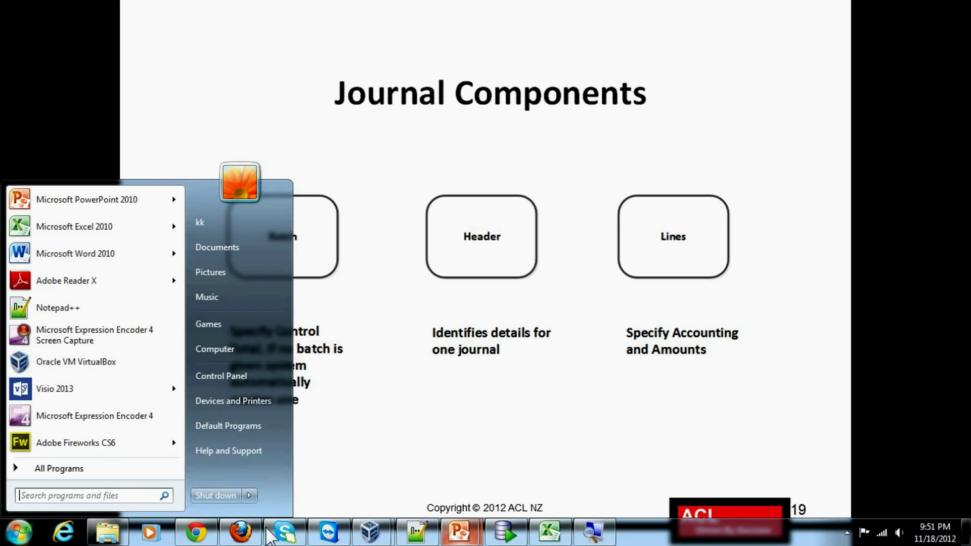
Log in to Oracle E-Business Suite from the Firefox login page with the user's name and password
{"action": "left_click", "coordinate": [241, 532]}
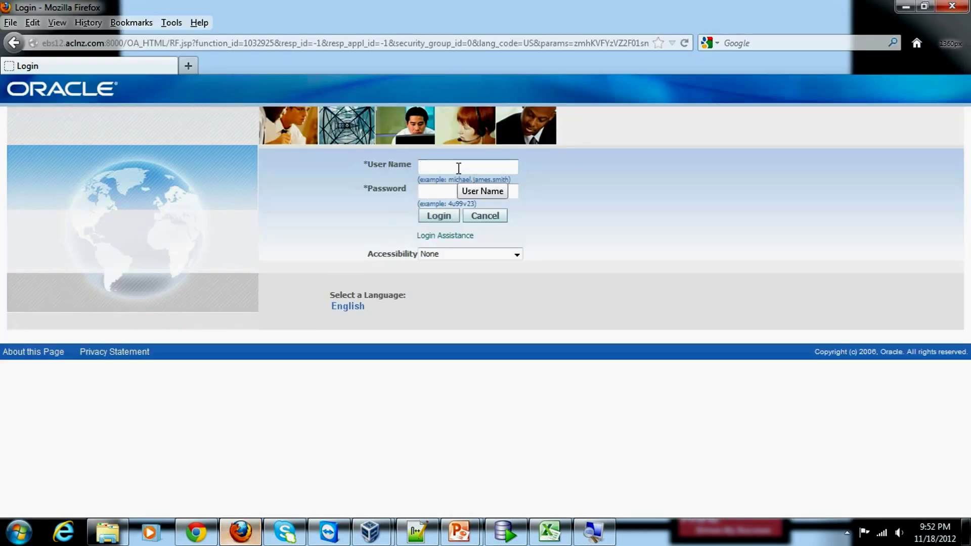
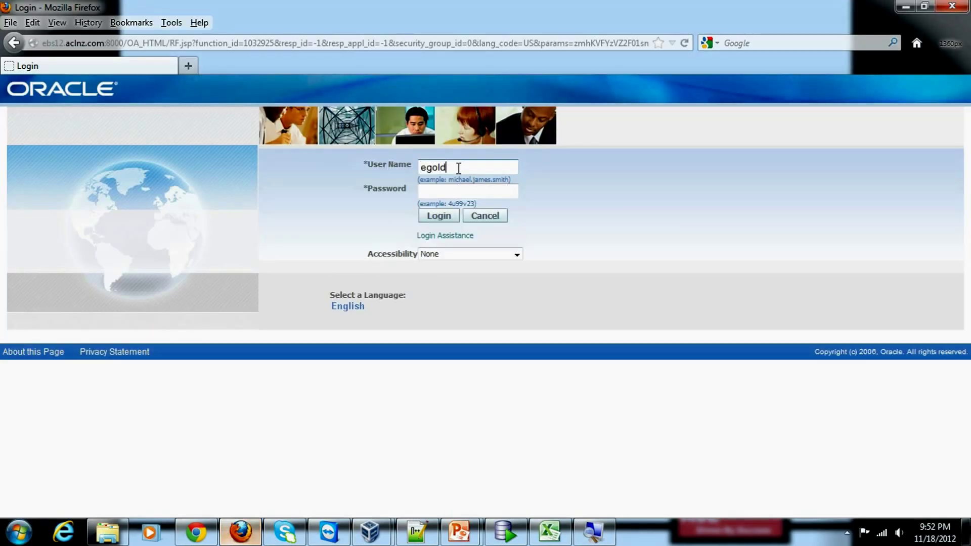
{"action": "key", "text": "Tab"}
{"action": "type", "text": "*******"}
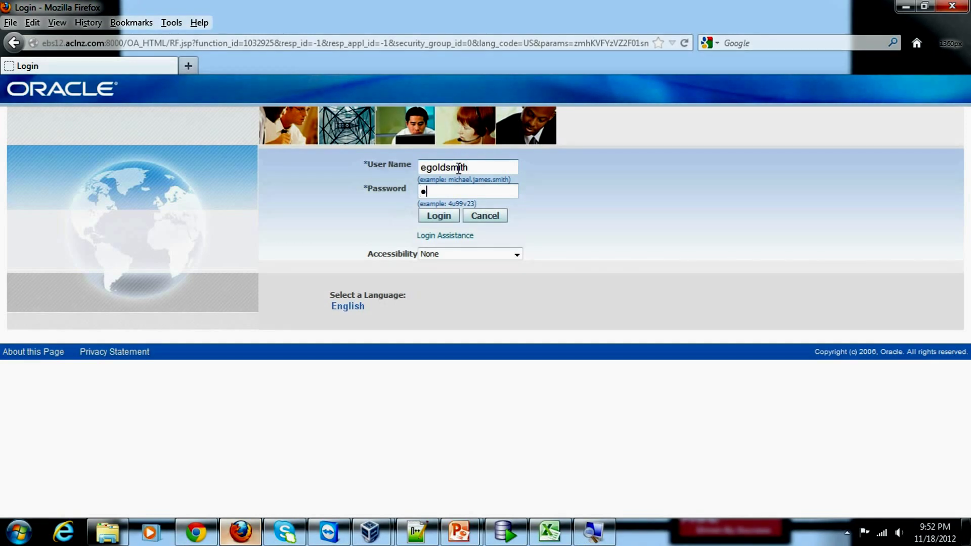
{"action": "key", "text": "Return"}
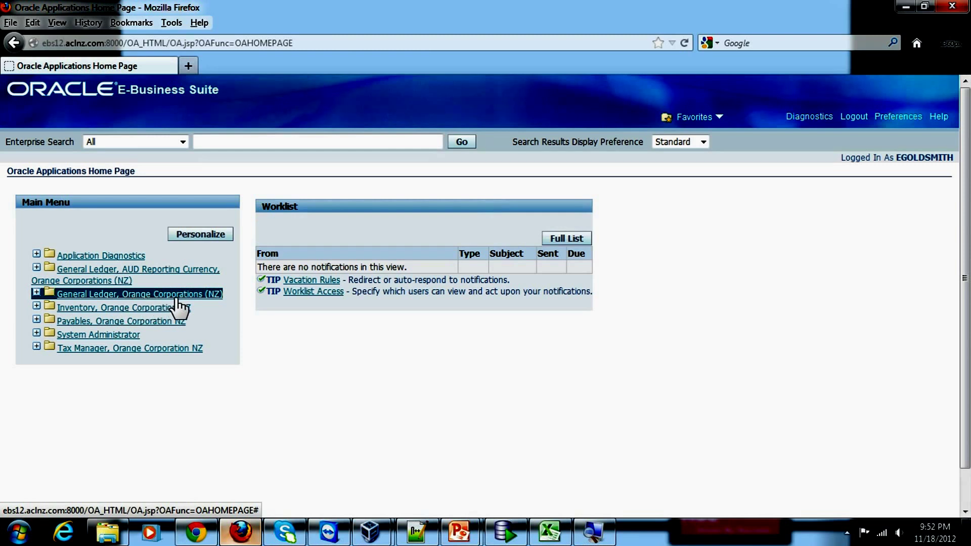
Open Journals > Enter under General Ledger, Orange Corporations (NZ)
{"action": "left_click", "coordinate": [178, 297]}
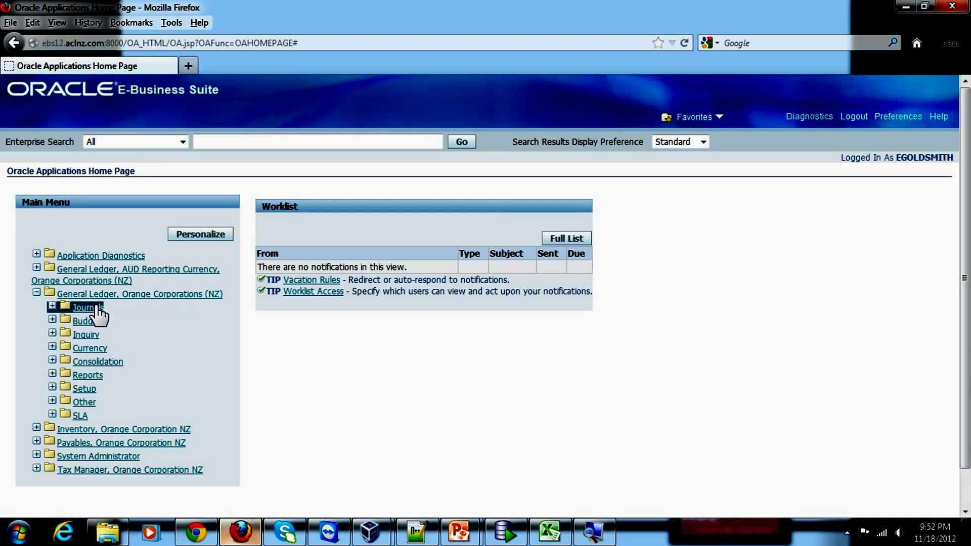
{"action": "left_click", "coordinate": [97, 309]}
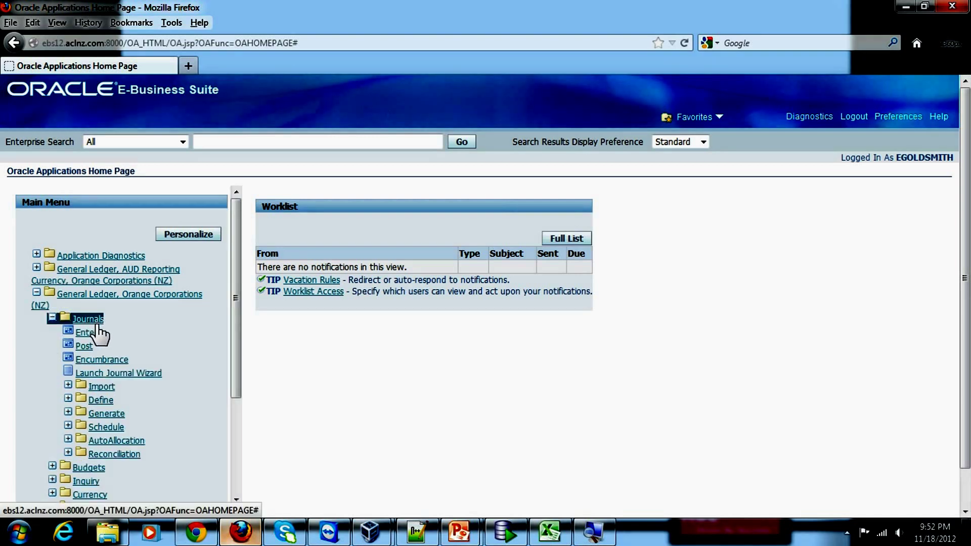
{"action": "left_click", "coordinate": [99, 330]}
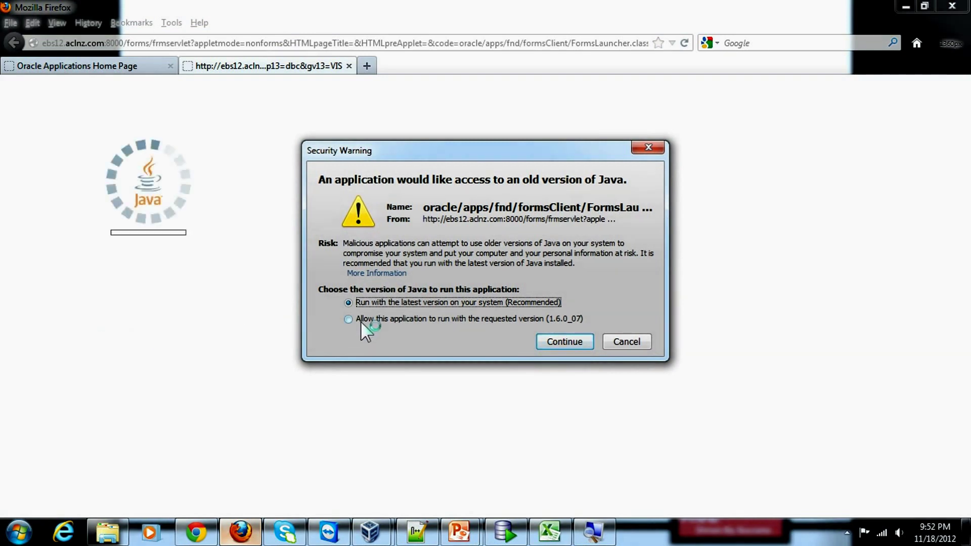
Allow the launcher to run on the requested older Java version so Oracle Forms starts
{"action": "left_click", "coordinate": [361, 321]}
{"action": "left_click", "coordinate": [541, 346]}
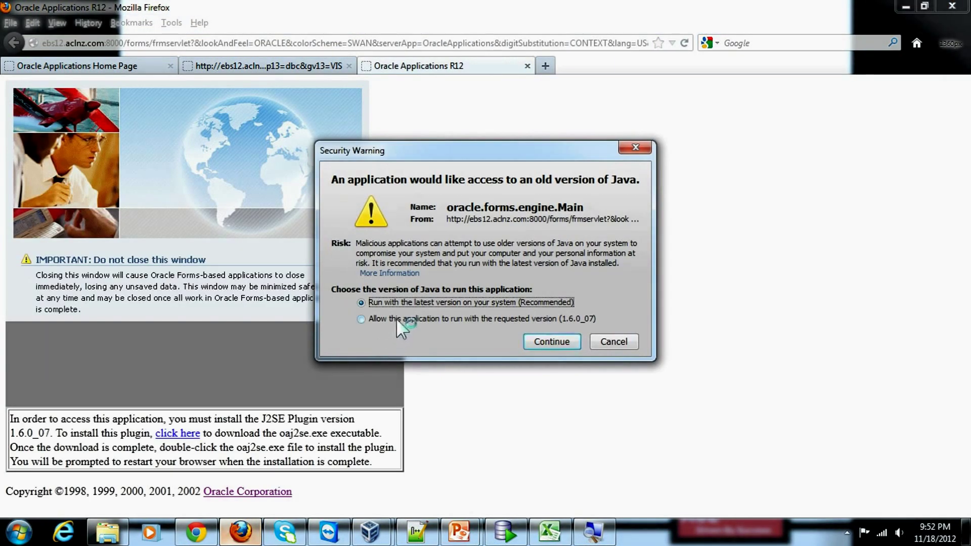
{"action": "left_click", "coordinate": [398, 319]}
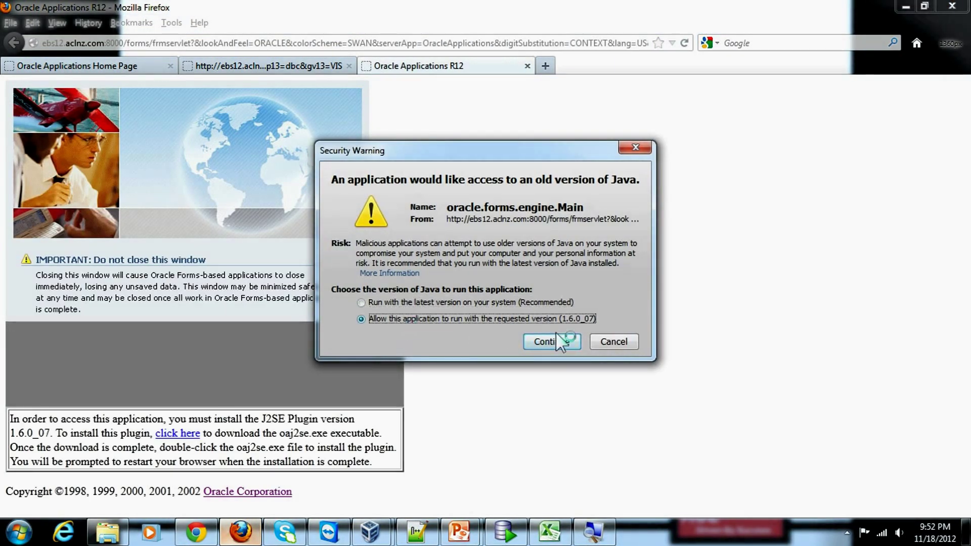
{"action": "left_click", "coordinate": [550, 339]}
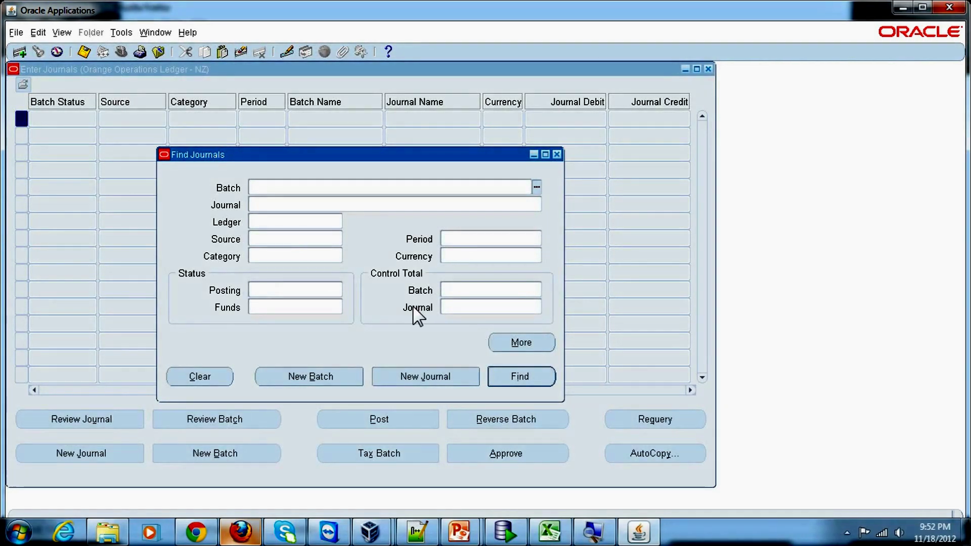
Search Find Journals for the Orange Operations Ledger - NZ
{"action": "left_click", "coordinate": [336, 222]}
{"action": "left_click", "coordinate": [337, 222]}
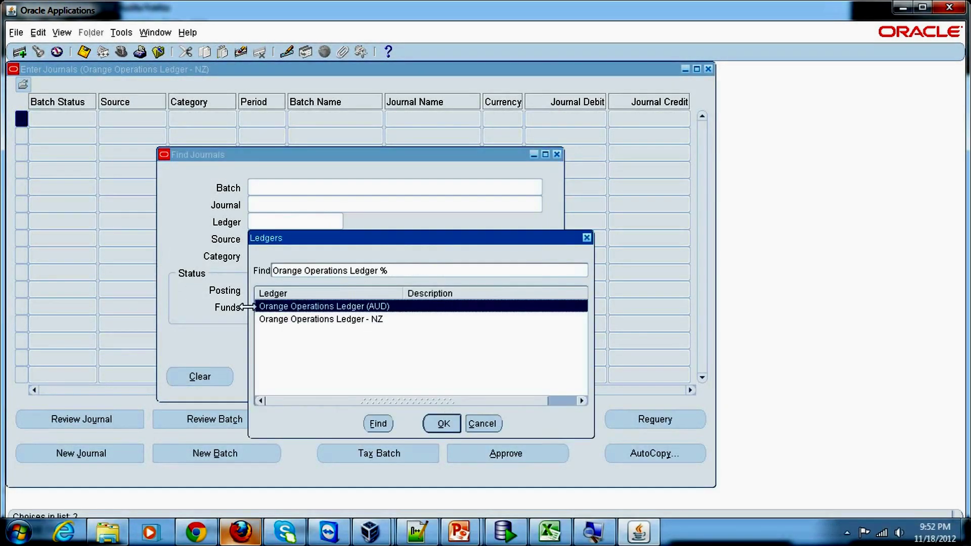
{"action": "left_click", "coordinate": [335, 320]}
{"action": "left_click", "coordinate": [444, 424]}
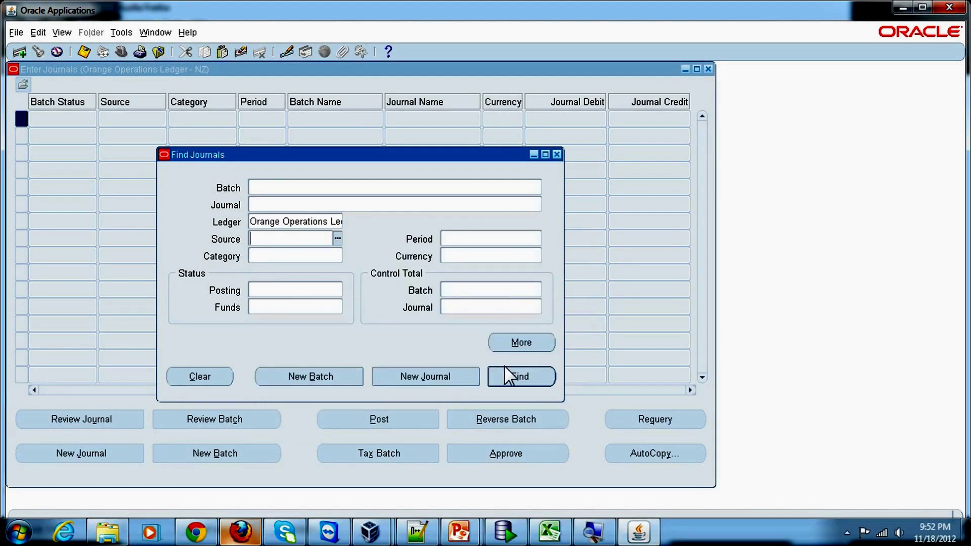
{"action": "left_click", "coordinate": [70, 137]}
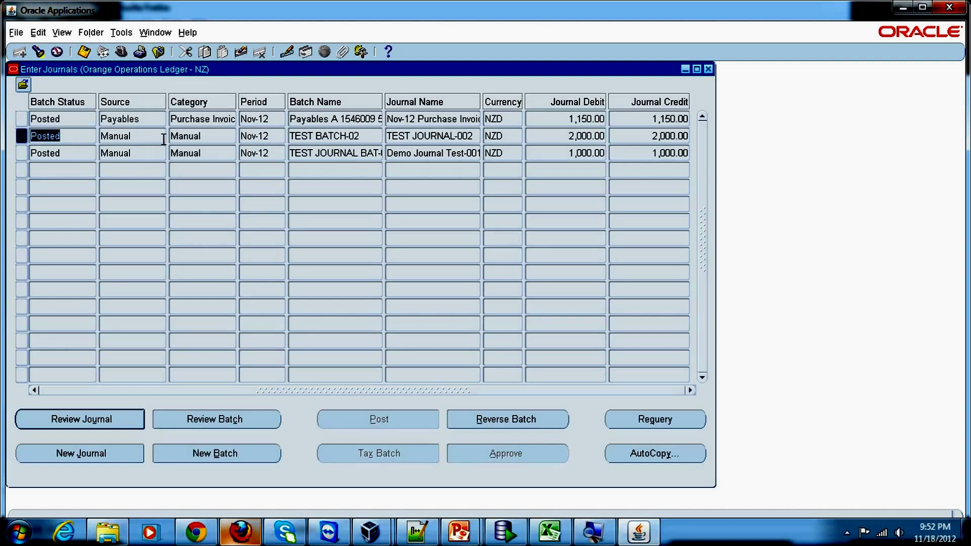
Check the TEST BATCH-02 row and its 2,000.00 debit, then review that batch
{"action": "left_click", "coordinate": [324, 136]}
{"action": "left_click", "coordinate": [361, 137]}
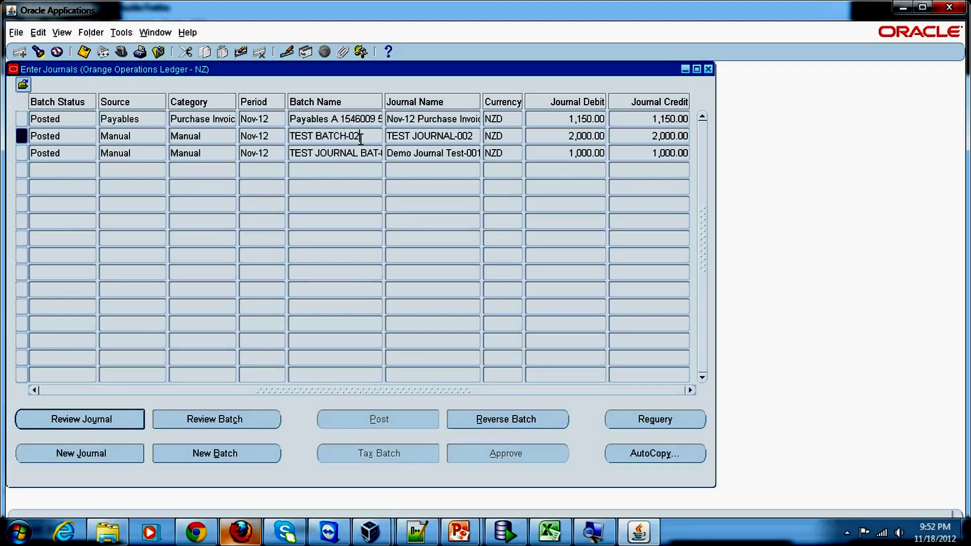
{"action": "left_click_drag", "start_coordinate": [361, 136], "coordinate": [285, 137]}
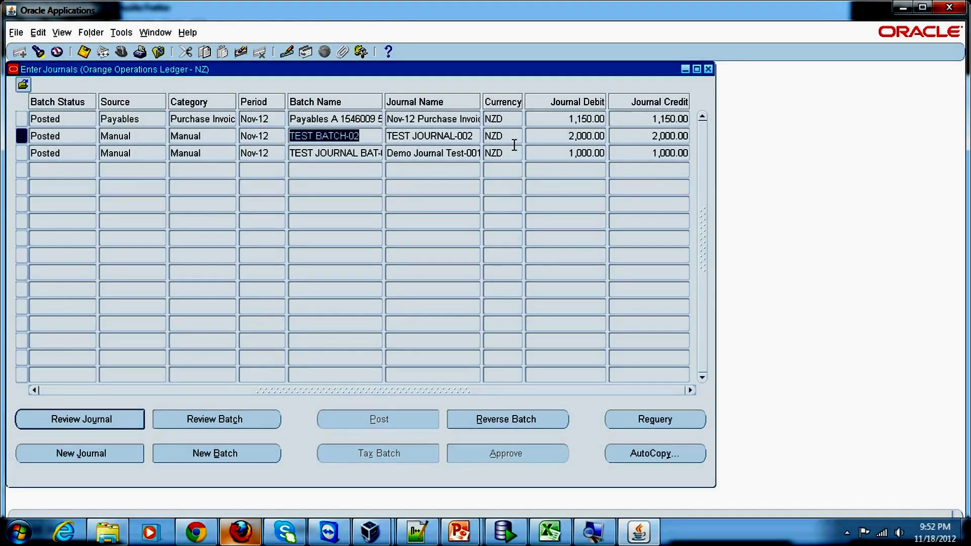
{"action": "left_click", "coordinate": [569, 136]}
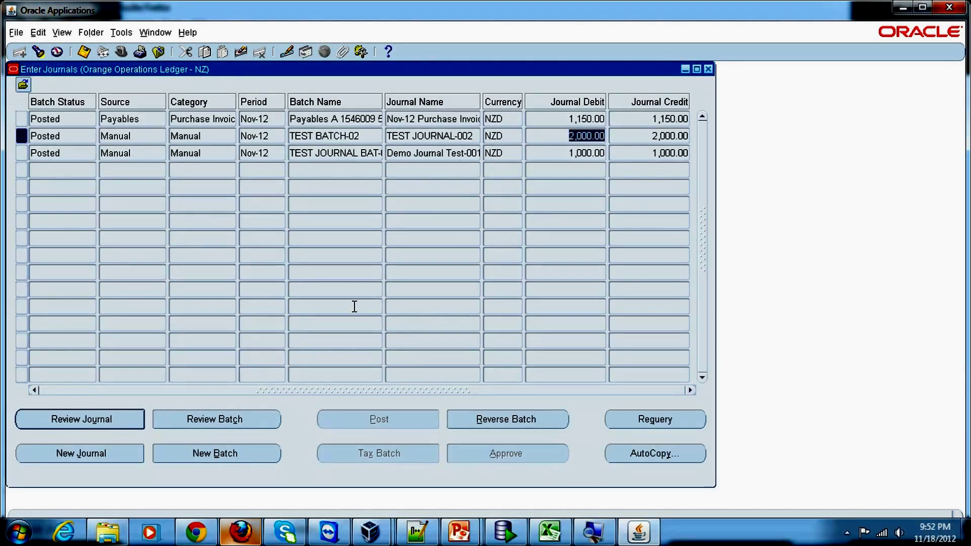
{"action": "left_click", "coordinate": [64, 135]}
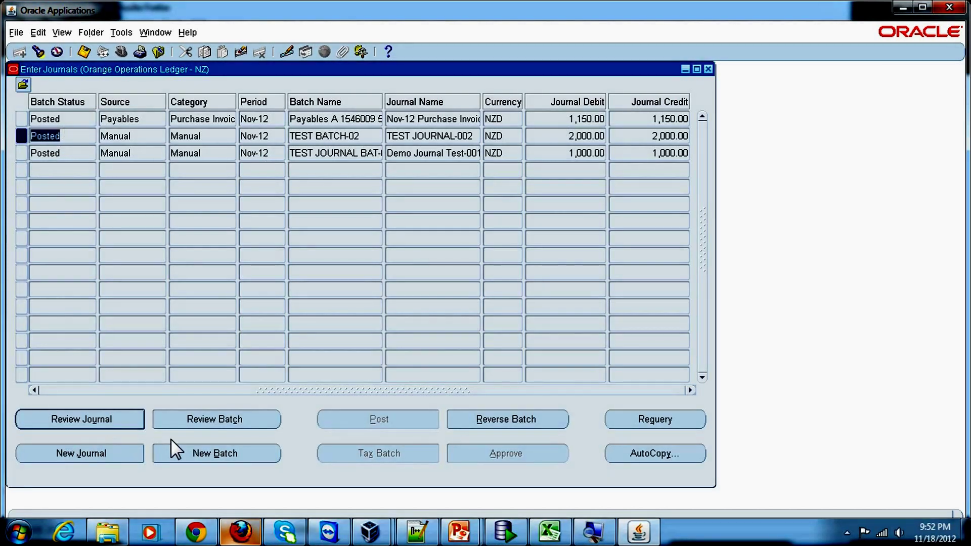
{"action": "left_click", "coordinate": [219, 421]}
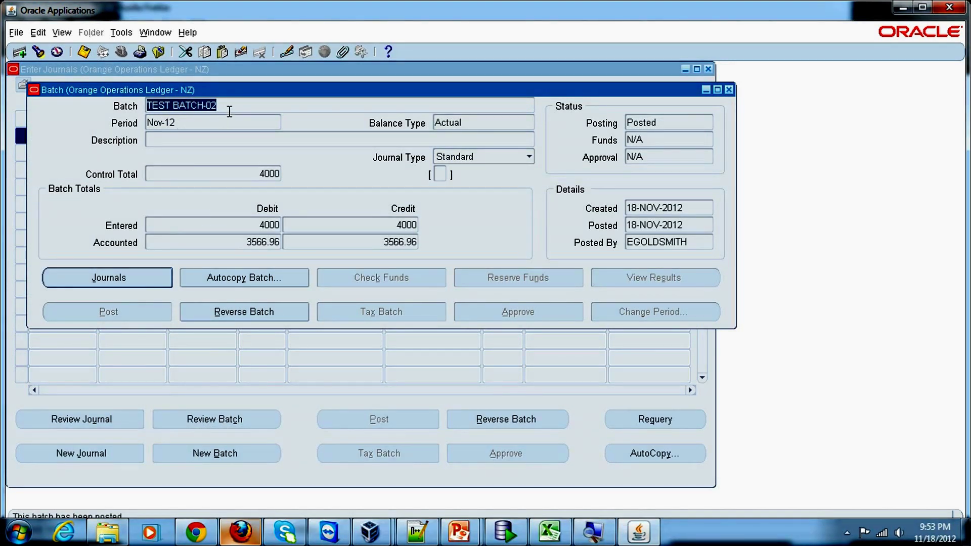
{"action": "left_click", "coordinate": [186, 123]}
{"action": "left_click", "coordinate": [192, 174]}
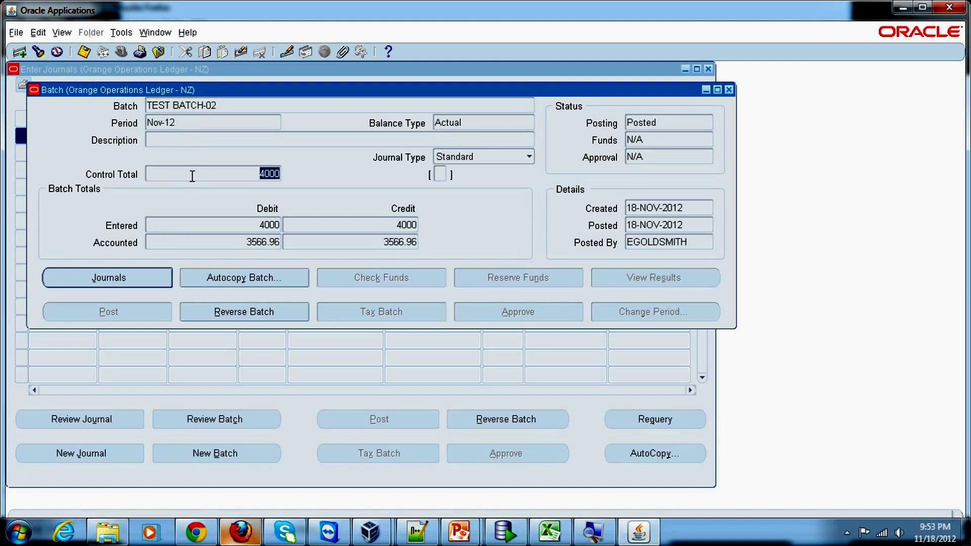
{"action": "left_click", "coordinate": [195, 175]}
{"action": "left_click", "coordinate": [478, 123]}
{"action": "left_click", "coordinate": [529, 157]}
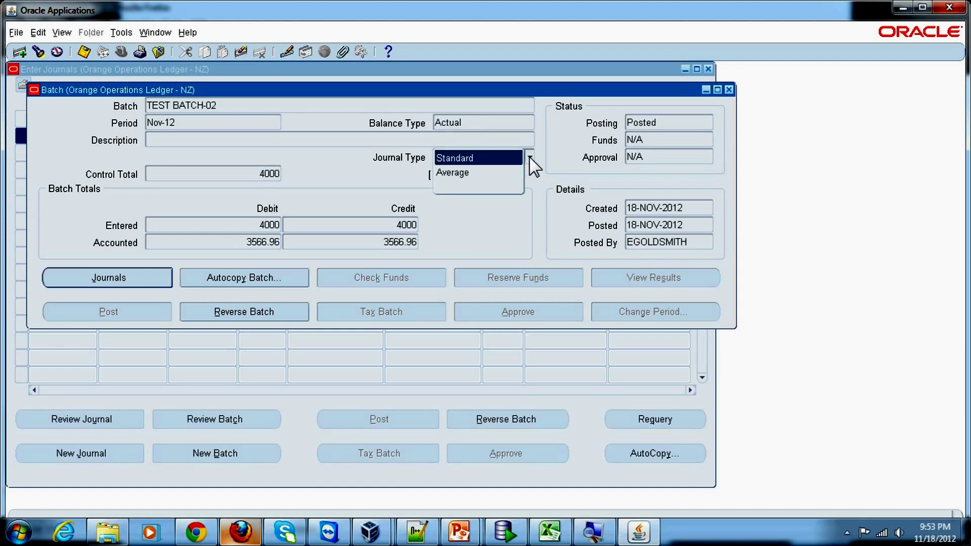
{"action": "left_click", "coordinate": [518, 230]}
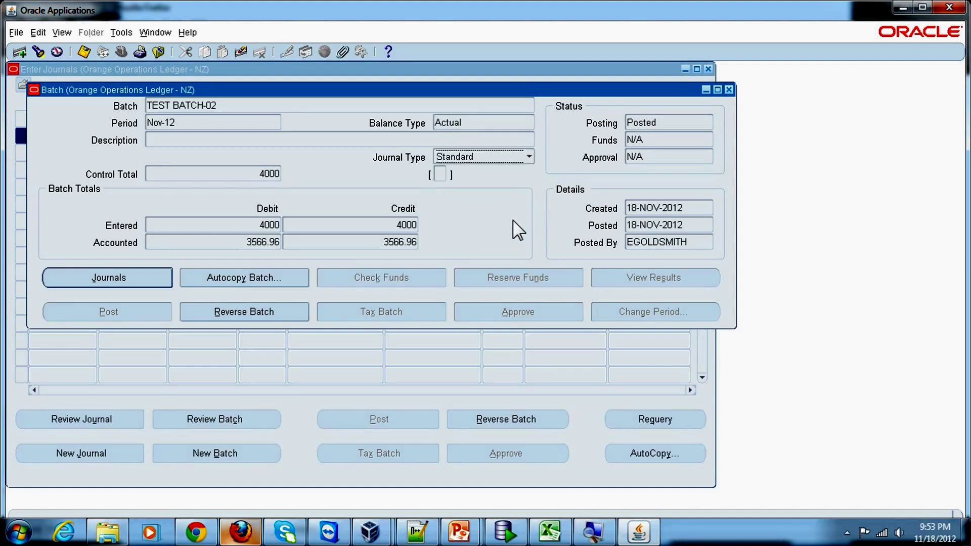
{"action": "left_click", "coordinate": [112, 281]}
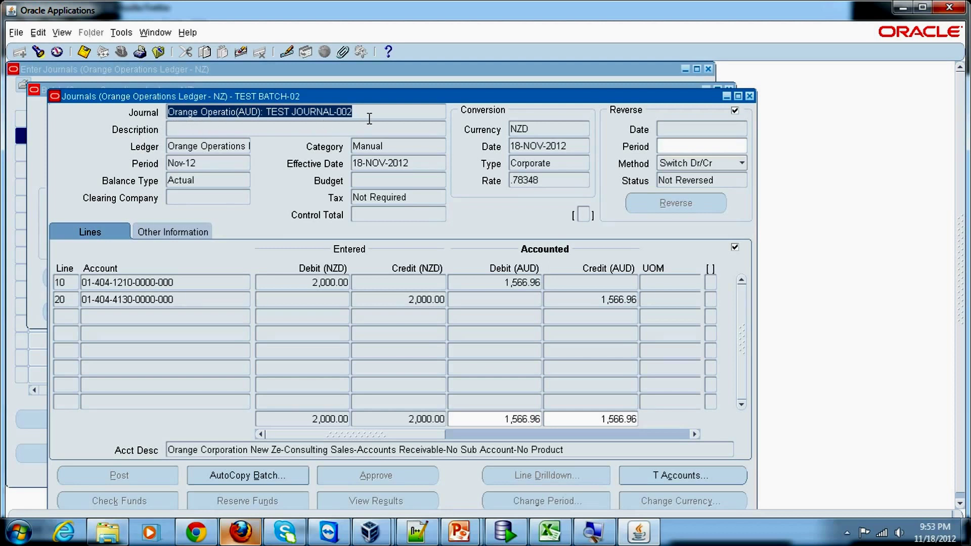
Inspect the TEST JOURNAL-002 header: journal name, description, NZD currency and Manual category
{"action": "left_click_drag", "start_coordinate": [370, 118], "coordinate": [165, 109]}
{"action": "left_click", "coordinate": [172, 129]}
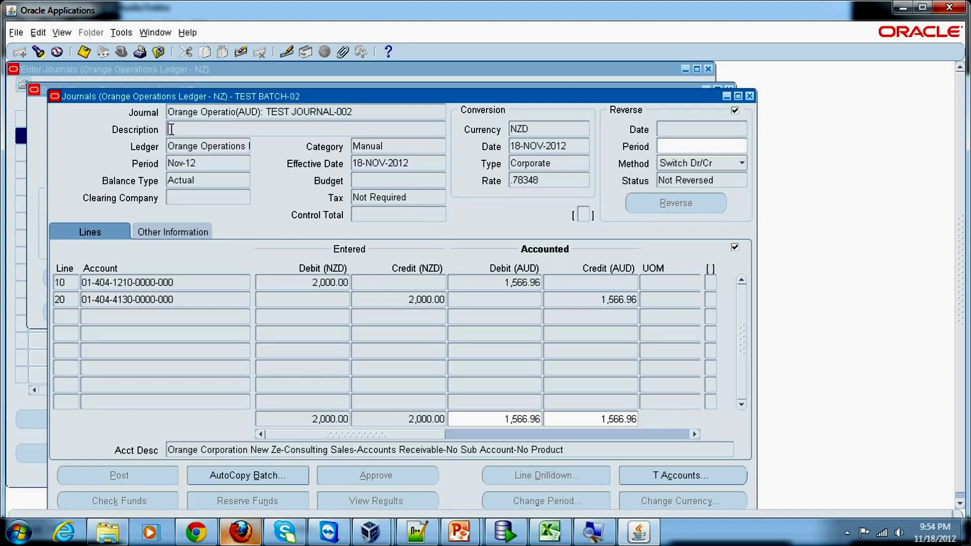
{"action": "double_click", "coordinate": [539, 129]}
{"action": "left_click", "coordinate": [396, 145]}
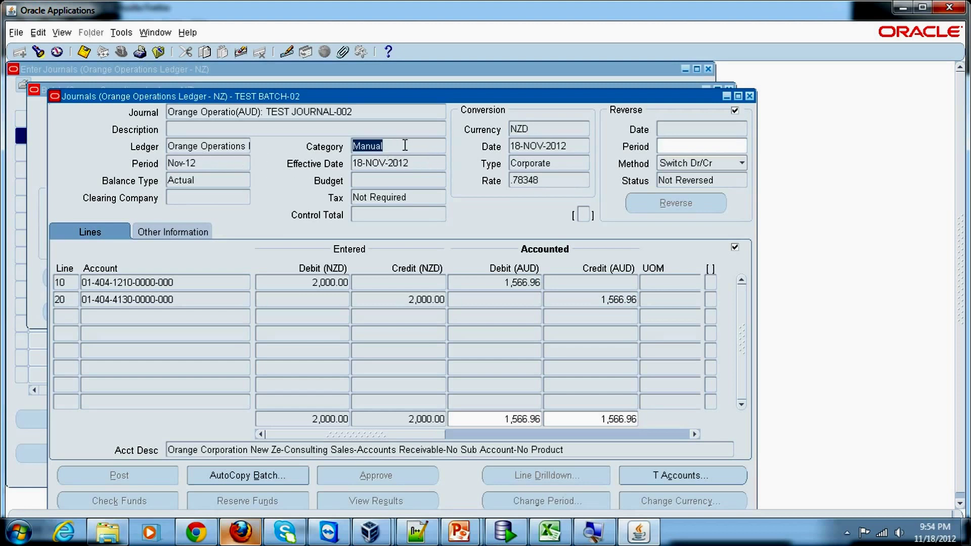
{"action": "left_click", "coordinate": [404, 145]}
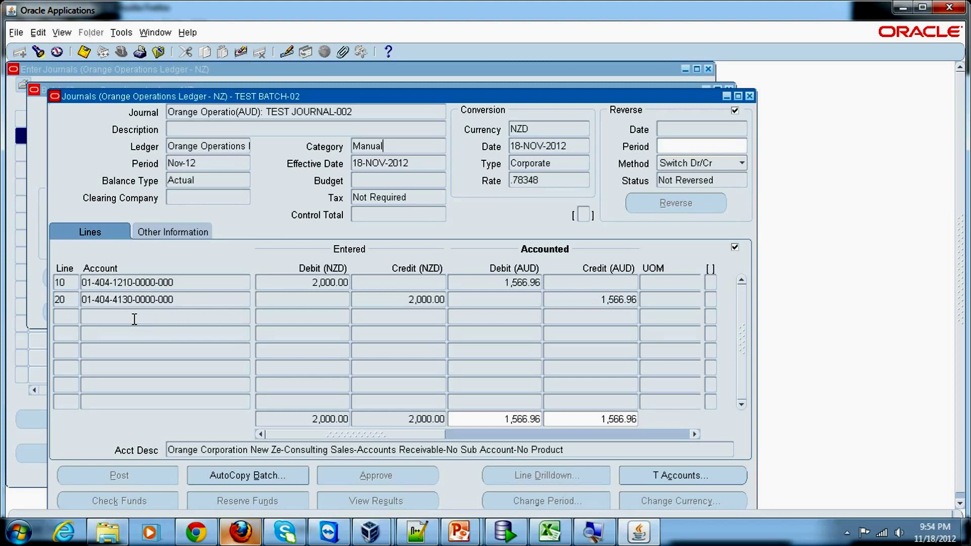
{"action": "left_click", "coordinate": [310, 423]}
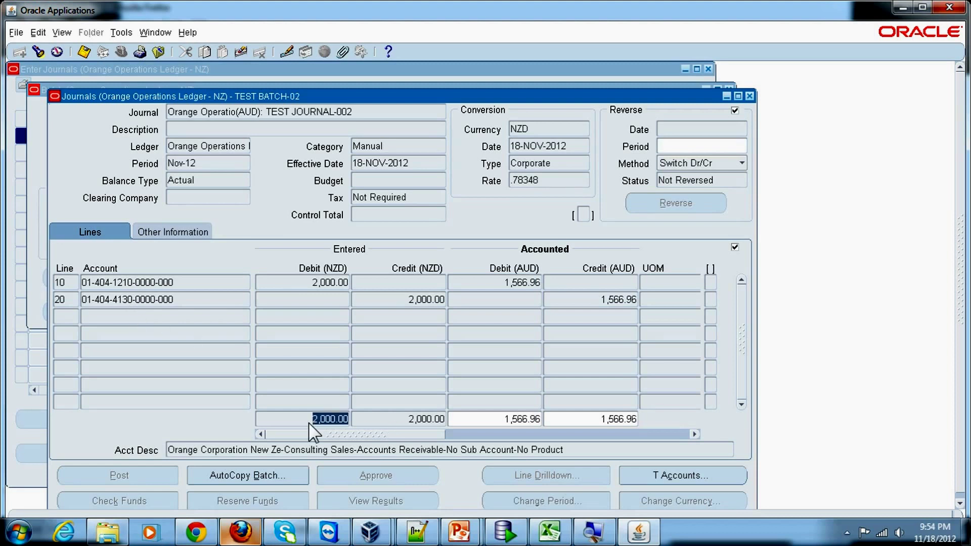
{"action": "left_click", "coordinate": [405, 419]}
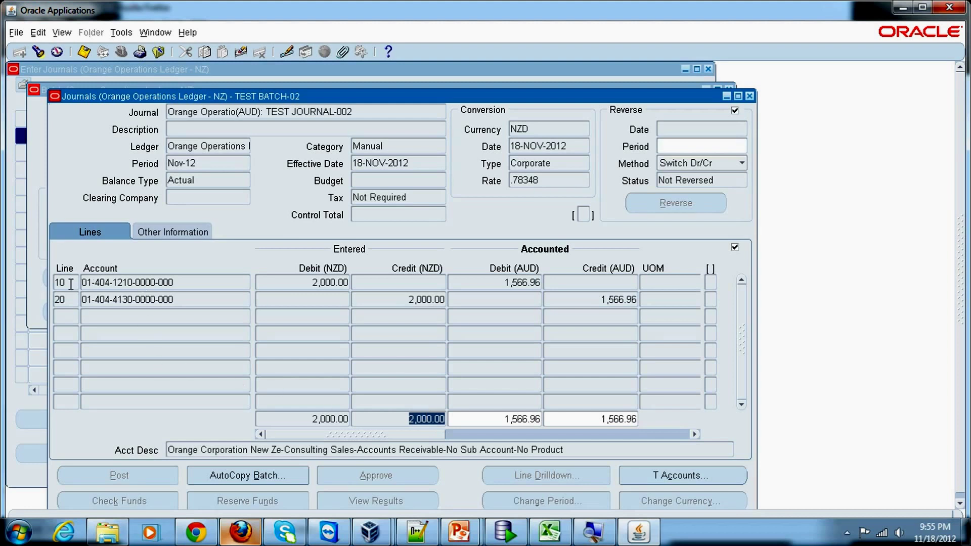
{"action": "left_click", "coordinate": [122, 284]}
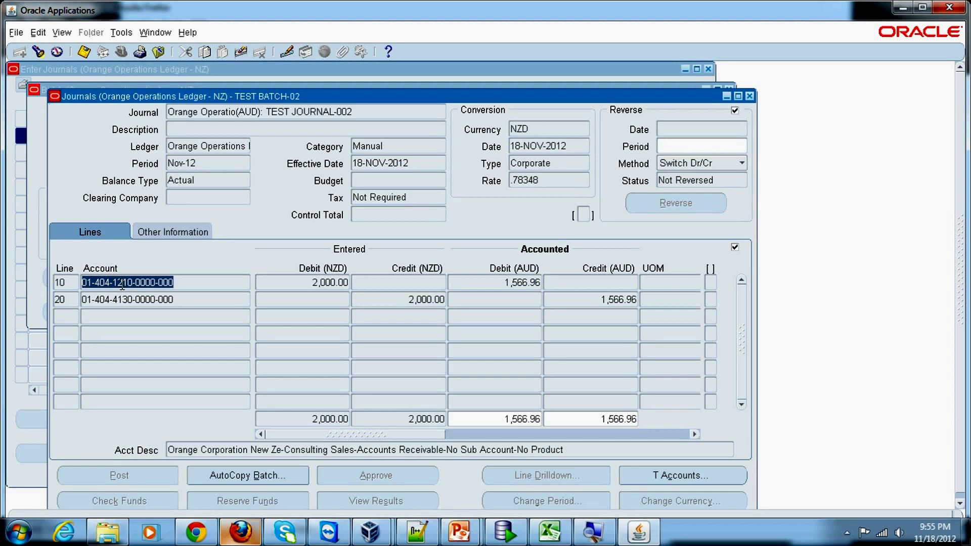
{"action": "left_click", "coordinate": [306, 286]}
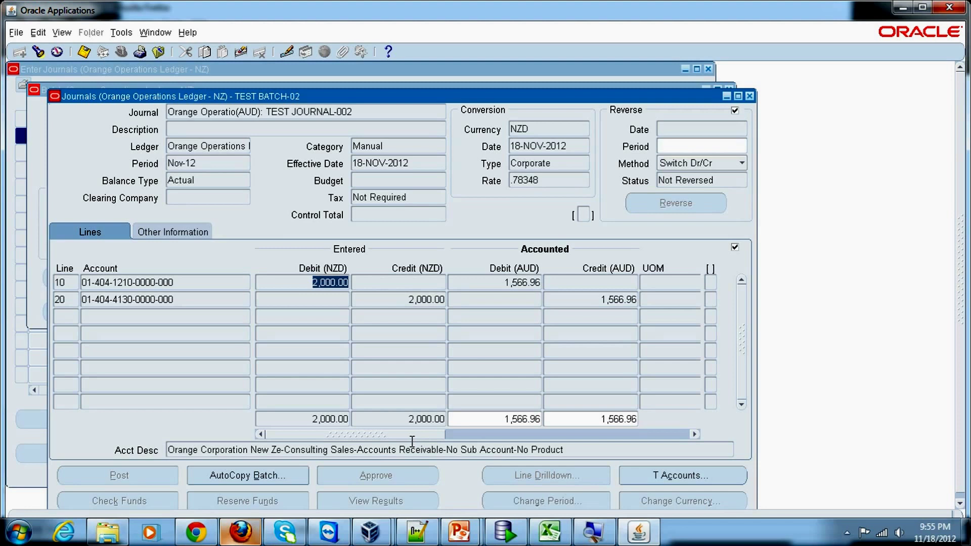
{"action": "left_click_drag", "start_coordinate": [424, 435], "coordinate": [487, 445]}
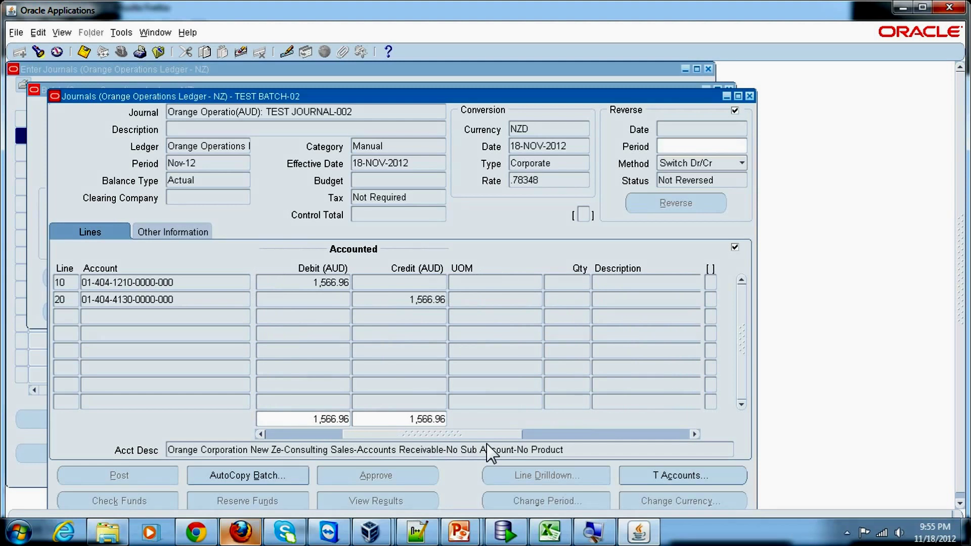
{"action": "left_click_drag", "start_coordinate": [487, 452], "coordinate": [603, 458]}
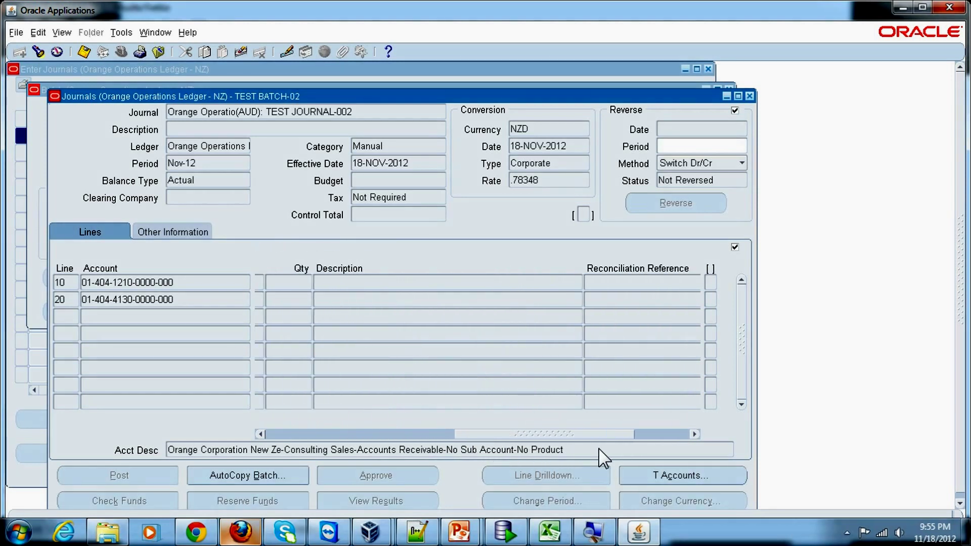
{"action": "left_click", "coordinate": [433, 279]}
{"action": "left_click_drag", "start_coordinate": [497, 435], "coordinate": [288, 444]}
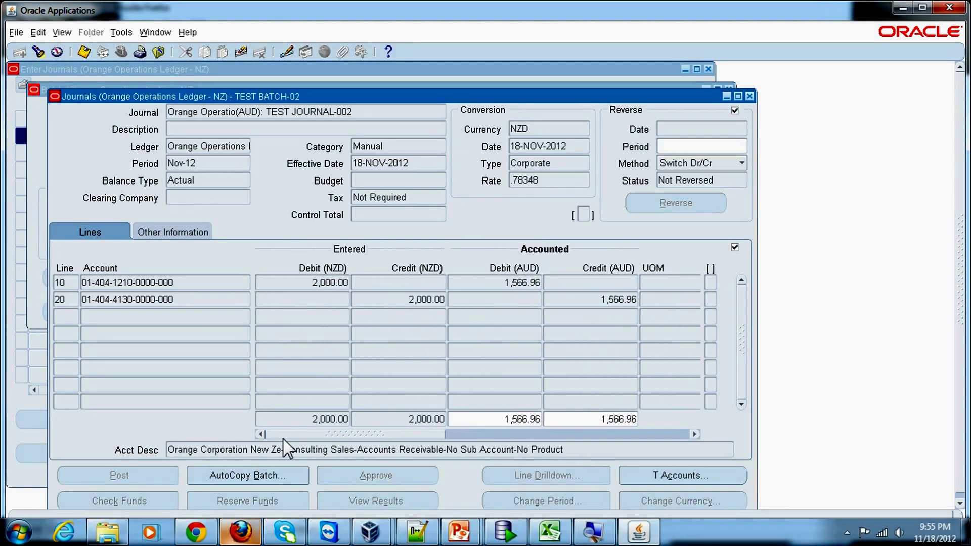
{"action": "left_click", "coordinate": [217, 284]}
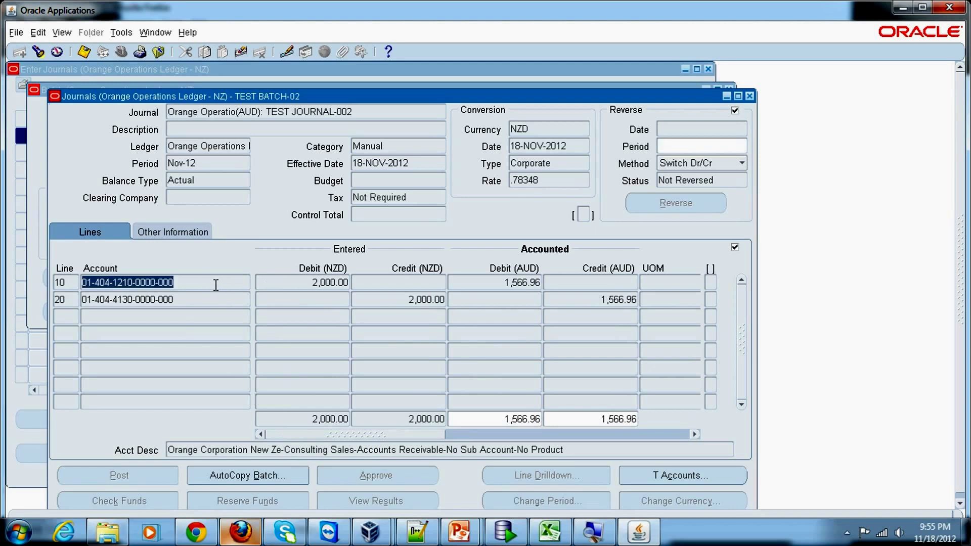
{"action": "left_click", "coordinate": [213, 304]}
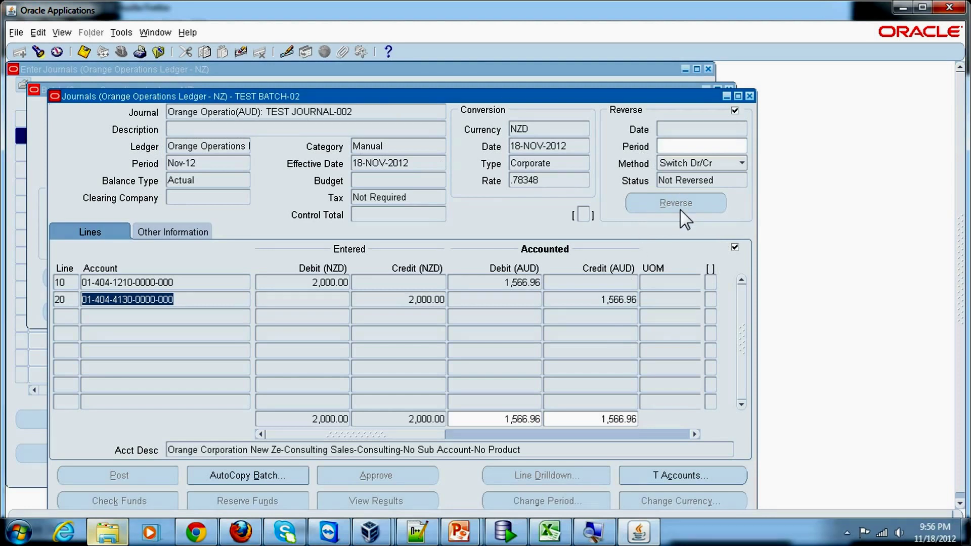
{"action": "left_click", "coordinate": [702, 478]}
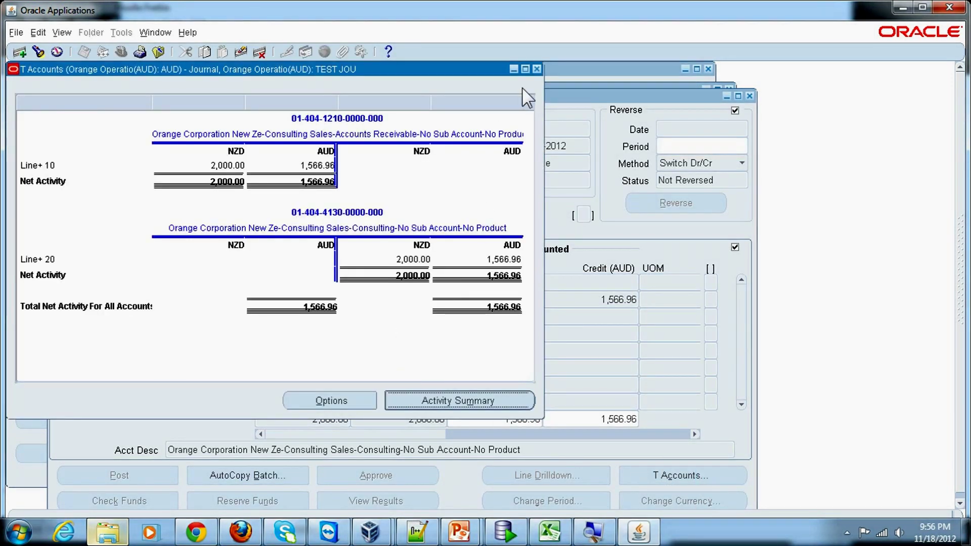
{"action": "left_click", "coordinate": [536, 69]}
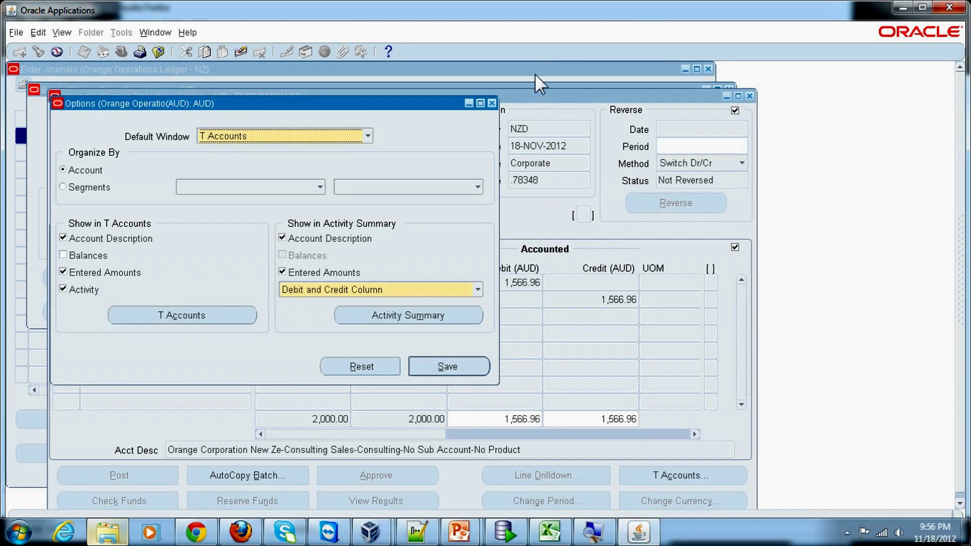
{"action": "left_click", "coordinate": [492, 103]}
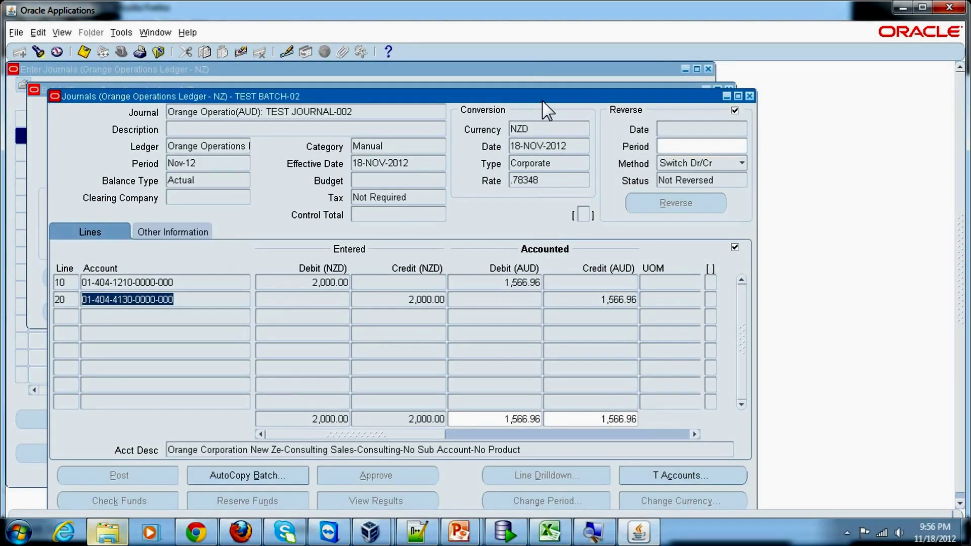